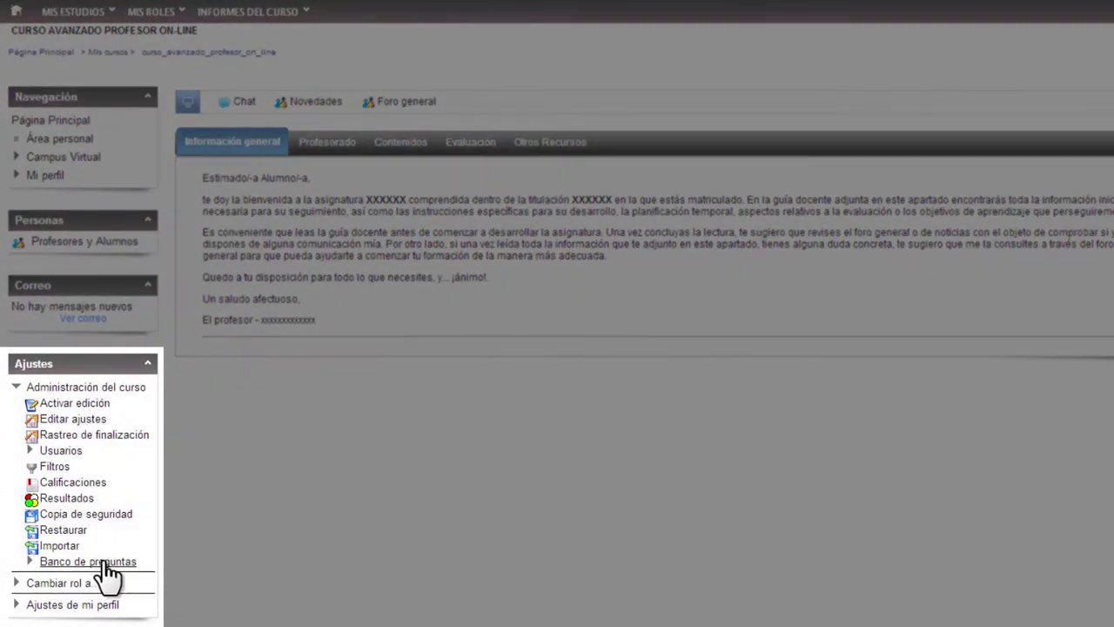
Step: Open the course's question bank and select the Tema 1 category
{"action": "left_click", "coordinate": [103, 566]}
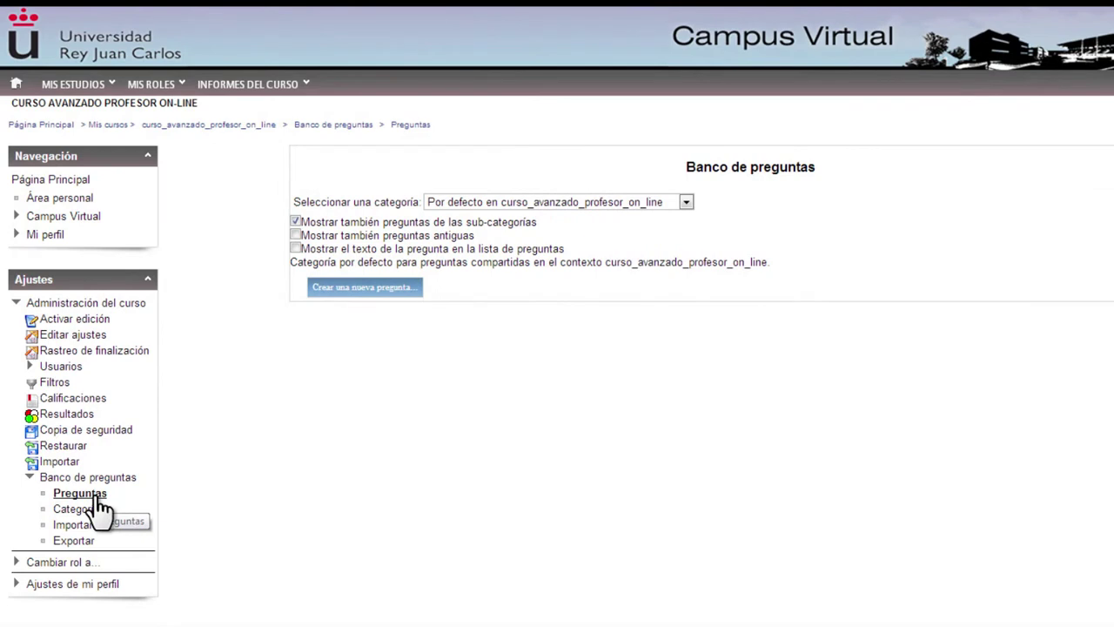
{"action": "left_click", "coordinate": [488, 200]}
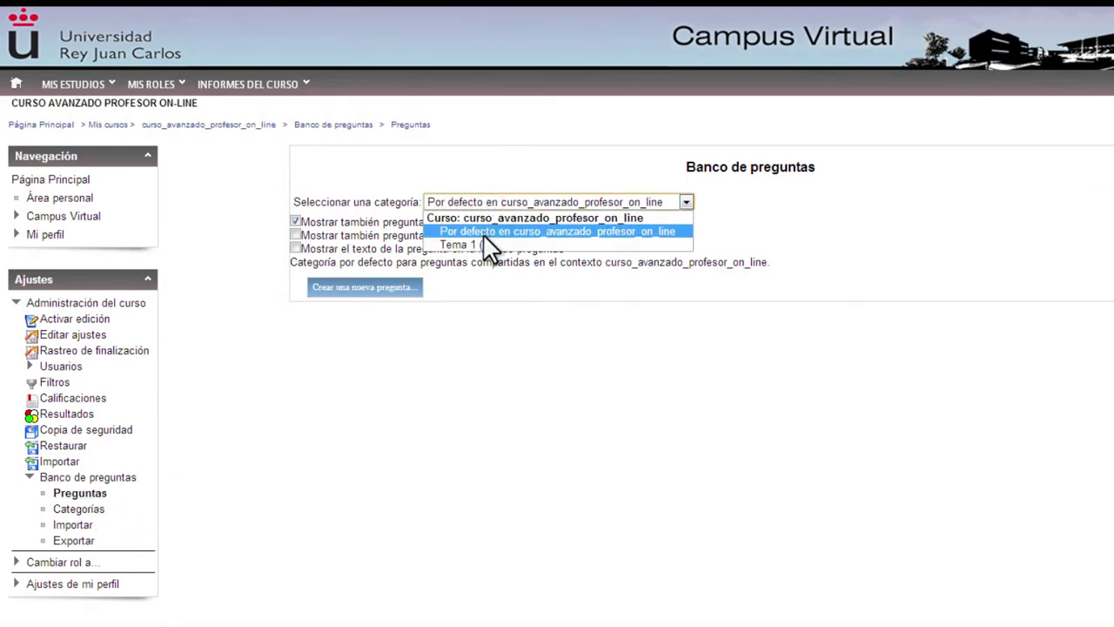
{"action": "left_click", "coordinate": [487, 246]}
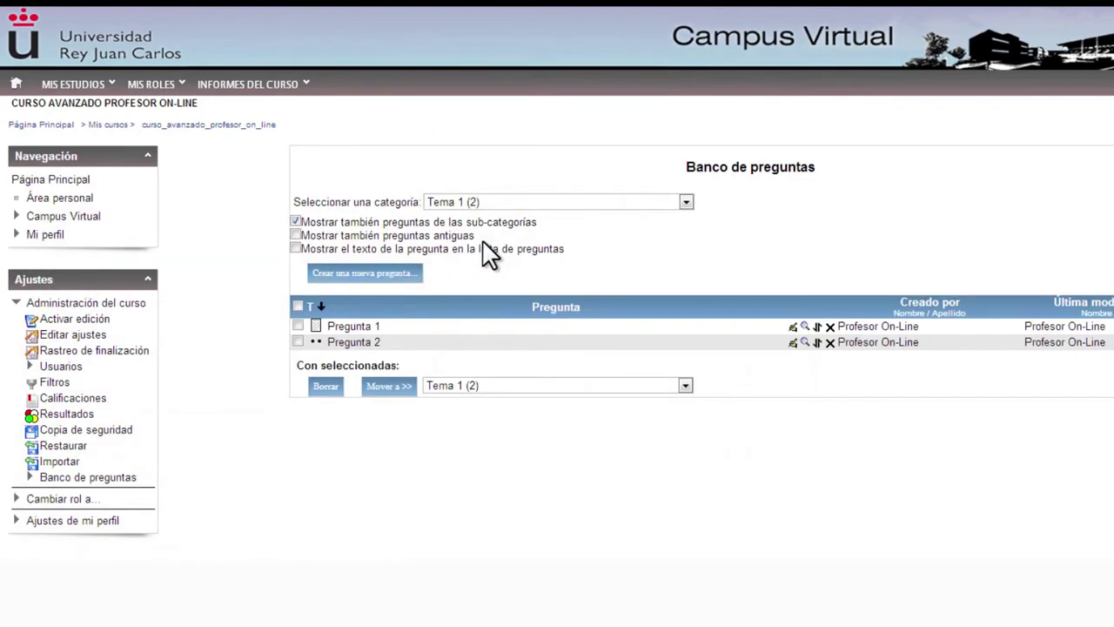
Step: Start creating a new question of the Opción múltiple type in Tema 1
{"action": "left_click", "coordinate": [404, 274]}
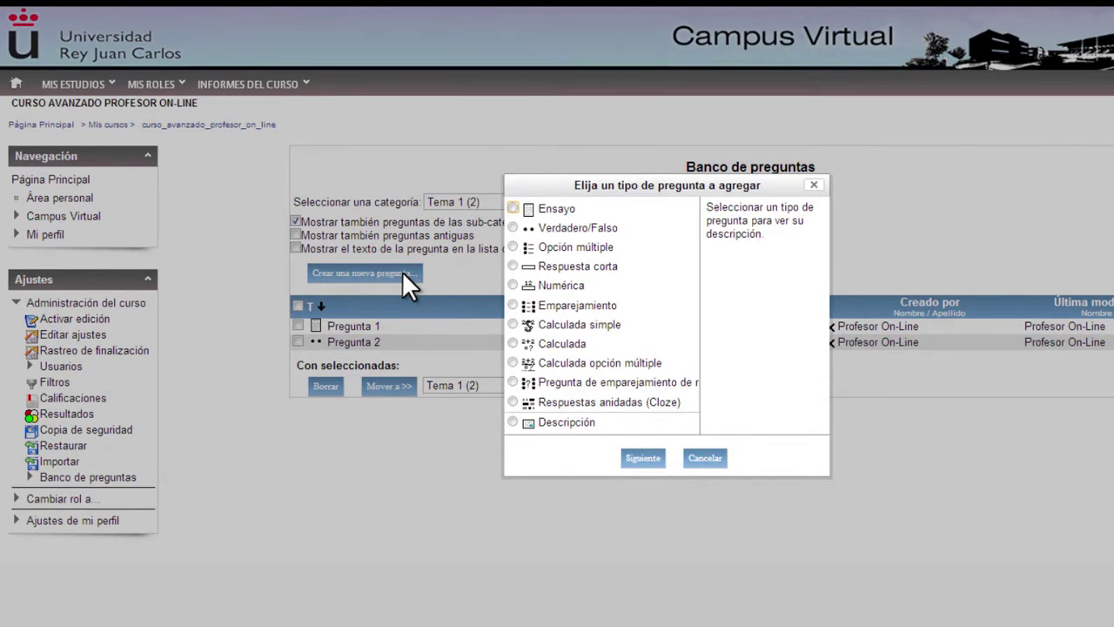
{"action": "left_click", "coordinate": [566, 247]}
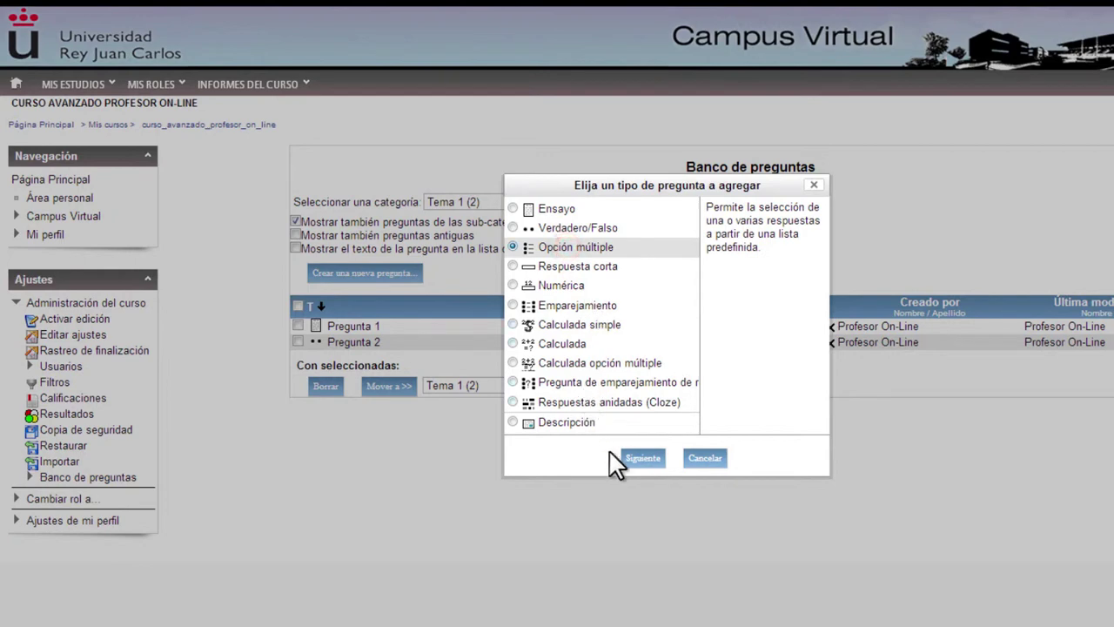
{"action": "left_click", "coordinate": [642, 459]}
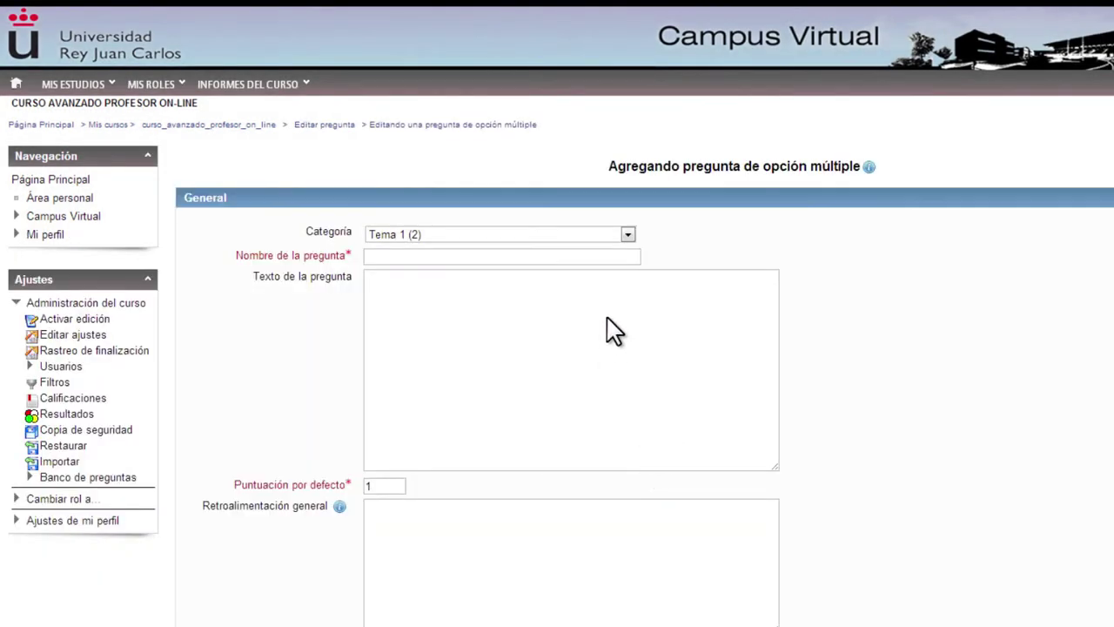
Step: Name the question "Pregunta 3" and enter the question text "¿Cuántos tipos de preguntas tiene Moodle?"
{"action": "left_click", "coordinate": [605, 255]}
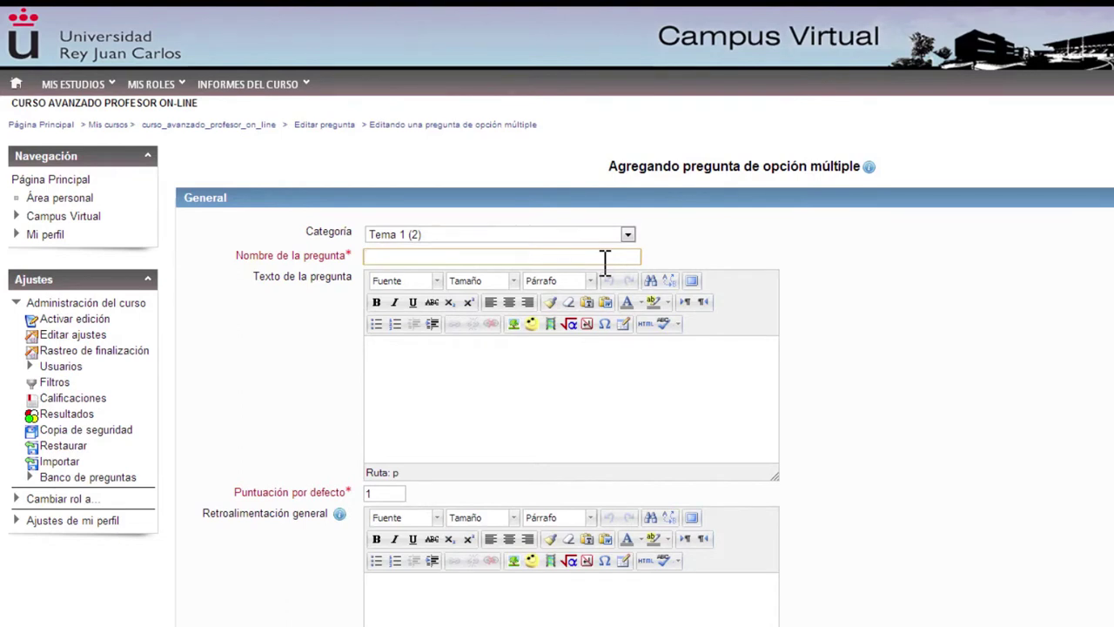
{"action": "type", "text": "Pregunta 3"}
{"action": "left_click", "coordinate": [522, 383]}
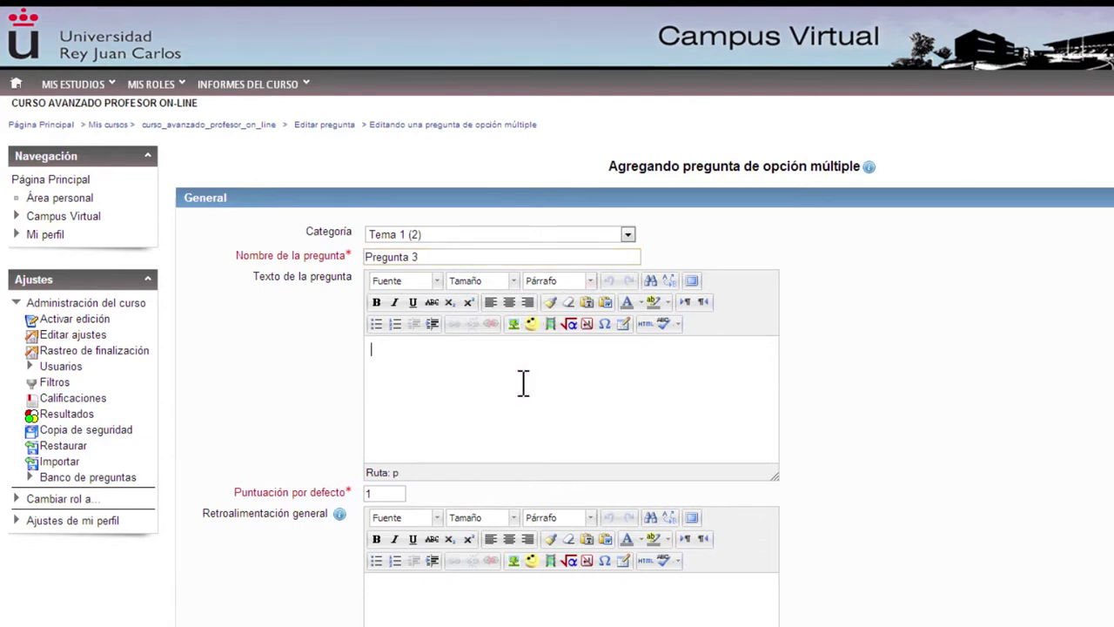
{"action": "type", "text": "¿Cuántos tipos de preguntas tiene Moodle?"}
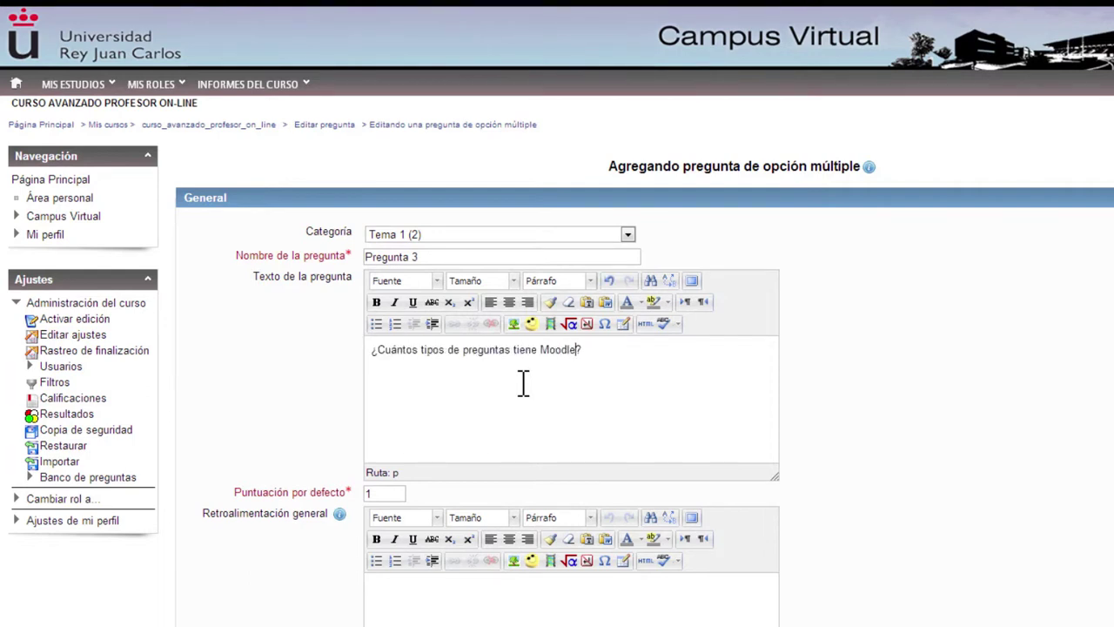
Step: Choose Sólo una respuesta so that the question accepts a single answer
{"action": "left_click", "coordinate": [389, 493]}
{"action": "scroll", "coordinate": [468, 488], "scroll_direction": "down", "scroll_amount": 2}
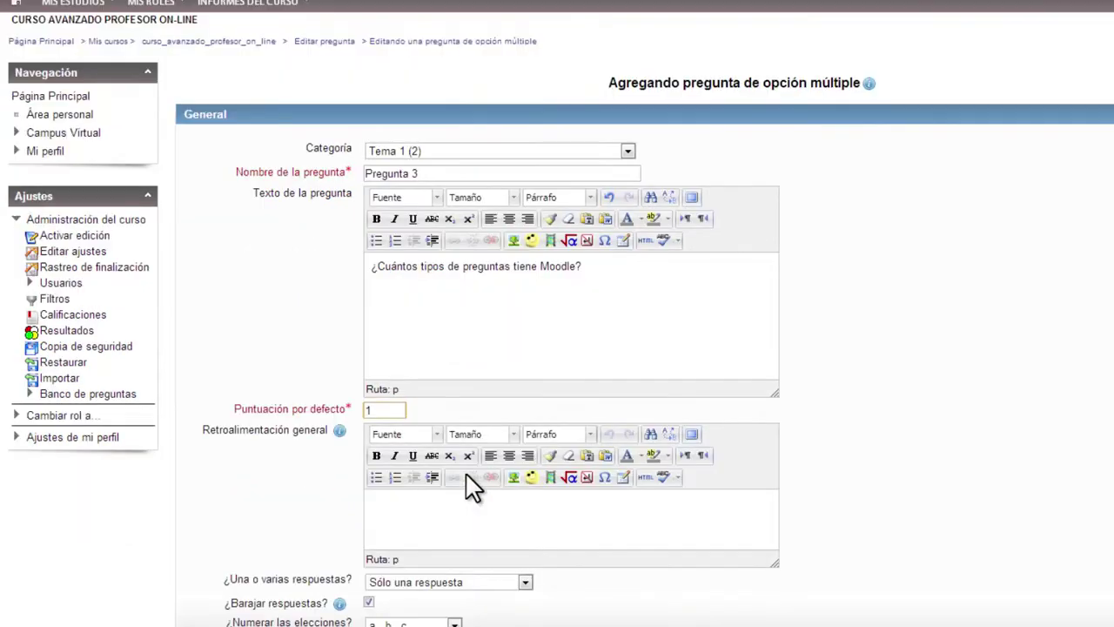
{"action": "left_click", "coordinate": [485, 439]}
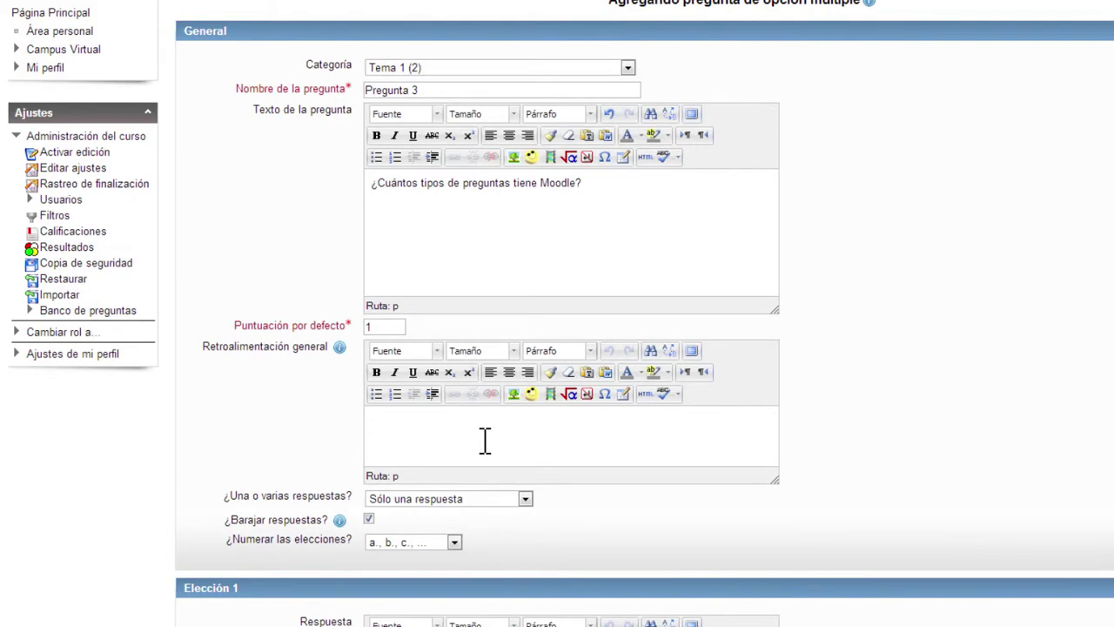
{"action": "scroll", "coordinate": [501, 444], "scroll_direction": "down", "scroll_amount": 2}
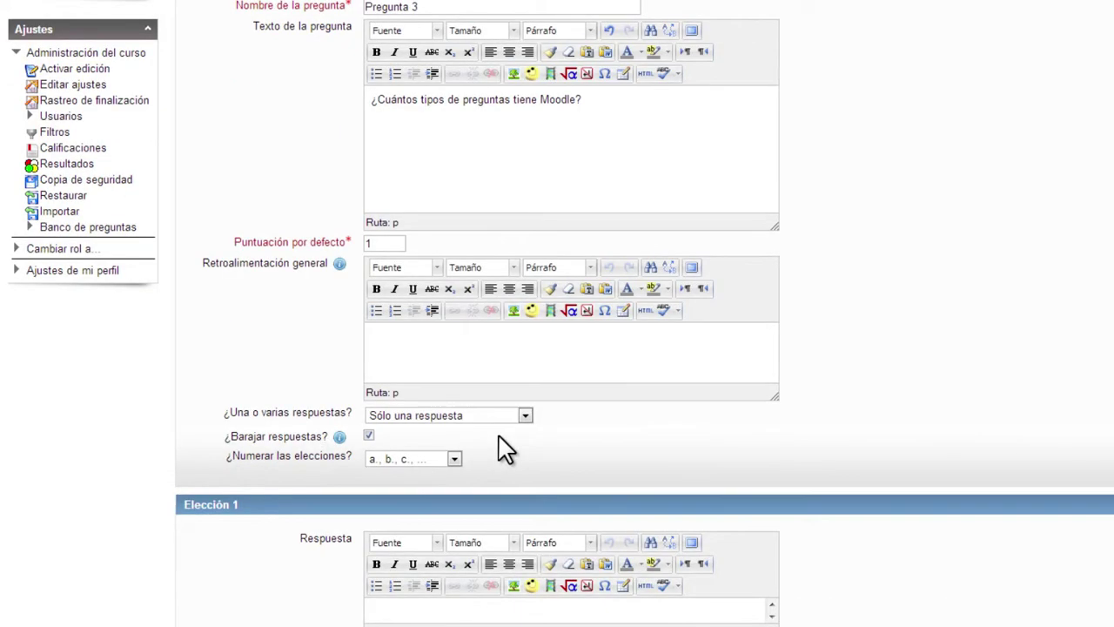
{"action": "scroll", "coordinate": [514, 392], "scroll_direction": "down", "scroll_amount": 2}
{"action": "left_click", "coordinate": [526, 333]}
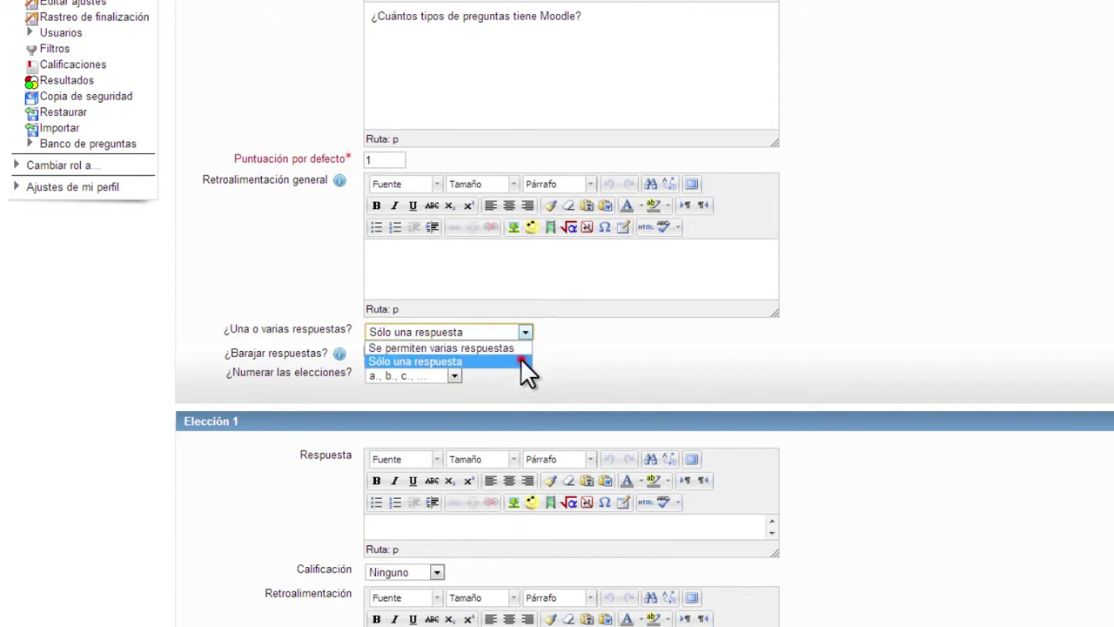
{"action": "left_click", "coordinate": [521, 360]}
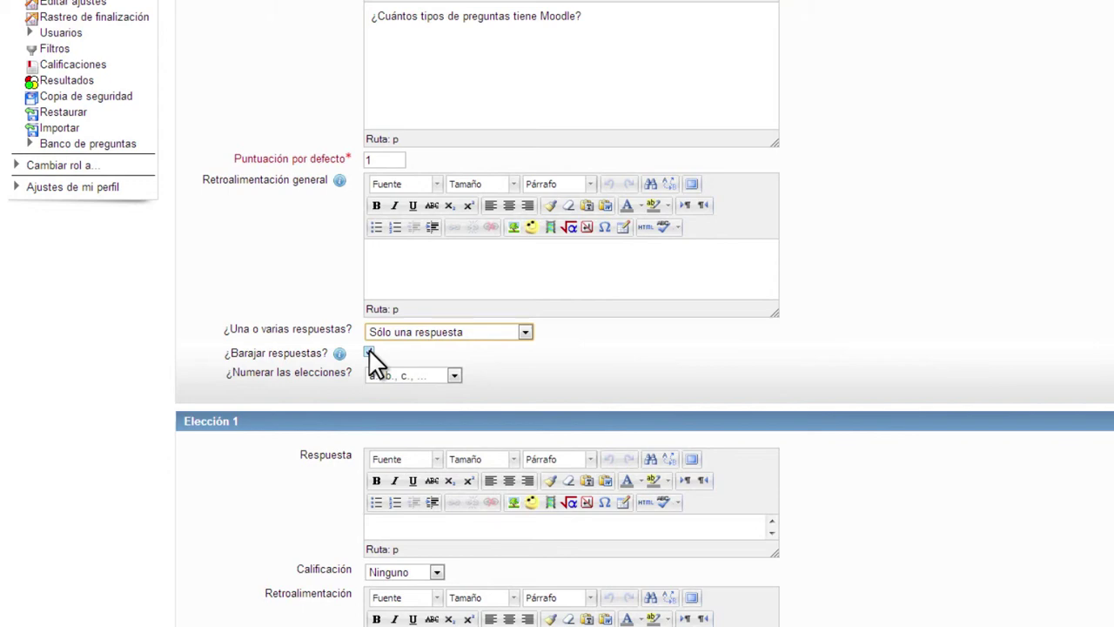
Step: Enter 5 as the answer text of Elección 1
{"action": "scroll", "coordinate": [534, 361], "scroll_direction": "down", "scroll_amount": 3}
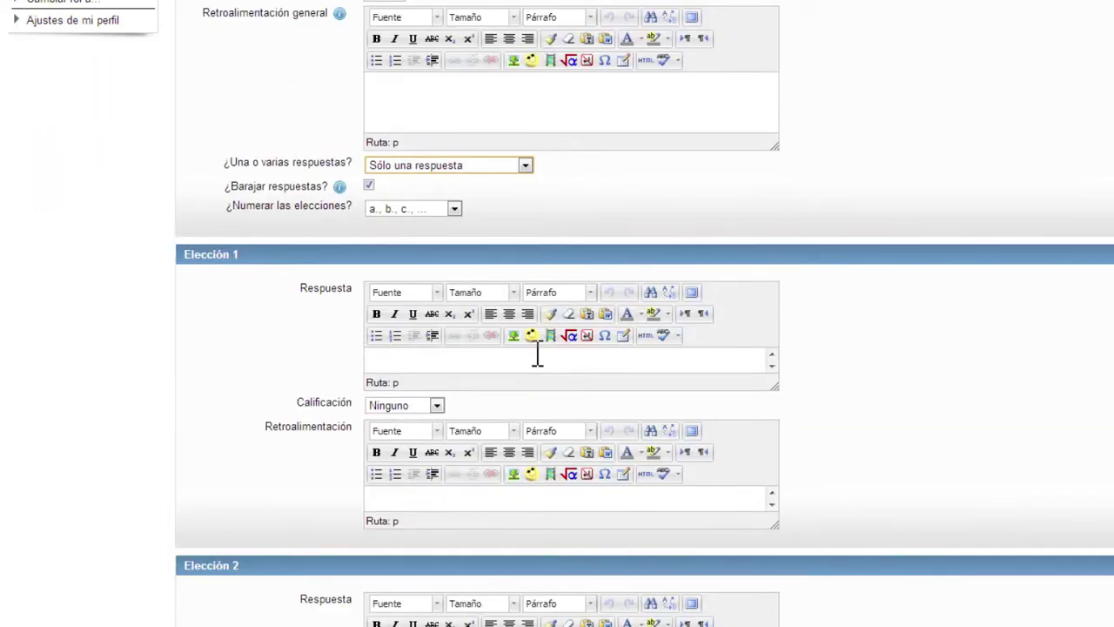
{"action": "scroll", "coordinate": [537, 355], "scroll_direction": "down", "scroll_amount": 2}
{"action": "left_click", "coordinate": [551, 273]}
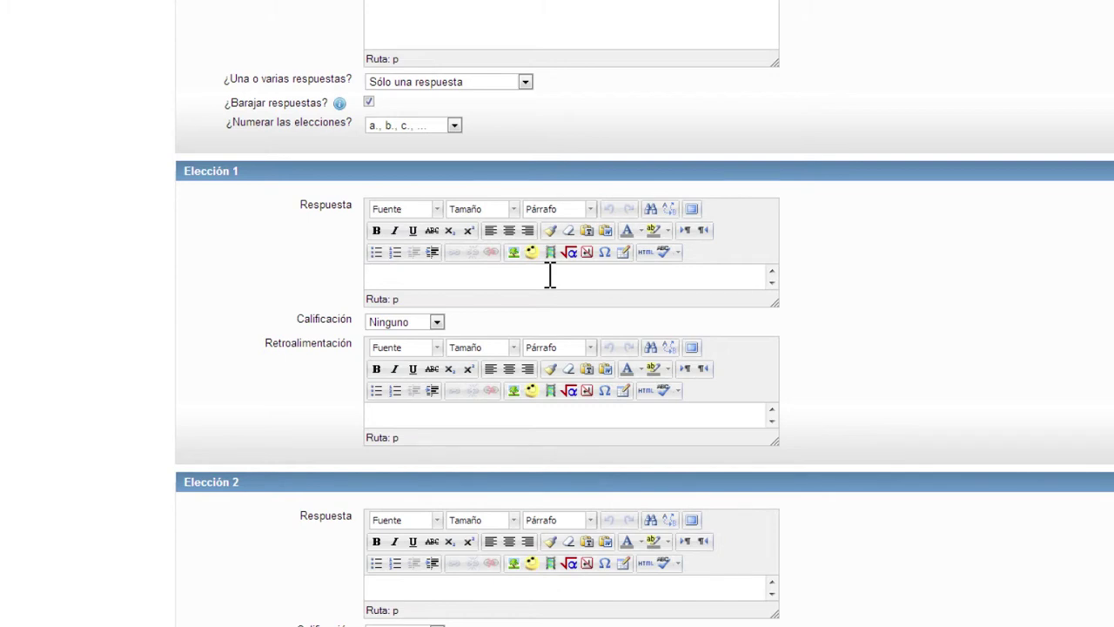
{"action": "left_click", "coordinate": [545, 275]}
{"action": "type", "text": "5"}
Step: Examine the range of positive and negative grade percentages offered for Elección 1
{"action": "left_click", "coordinate": [438, 322]}
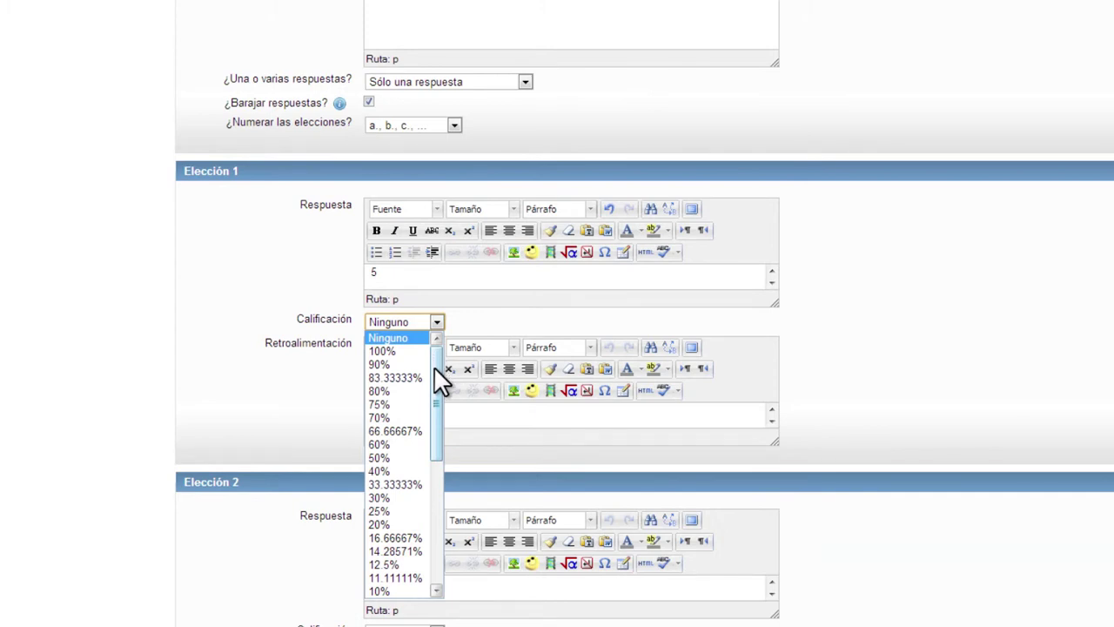
{"action": "left_click_drag", "start_coordinate": [434, 389], "coordinate": [426, 531]}
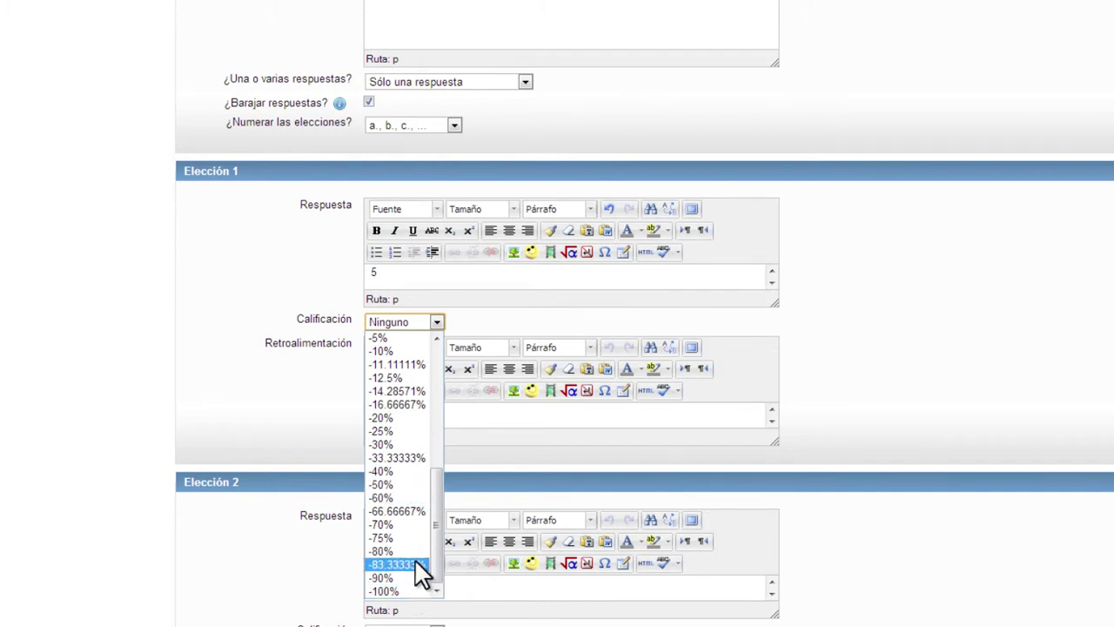
{"action": "scroll", "coordinate": [414, 558], "scroll_direction": "up", "scroll_amount": 6}
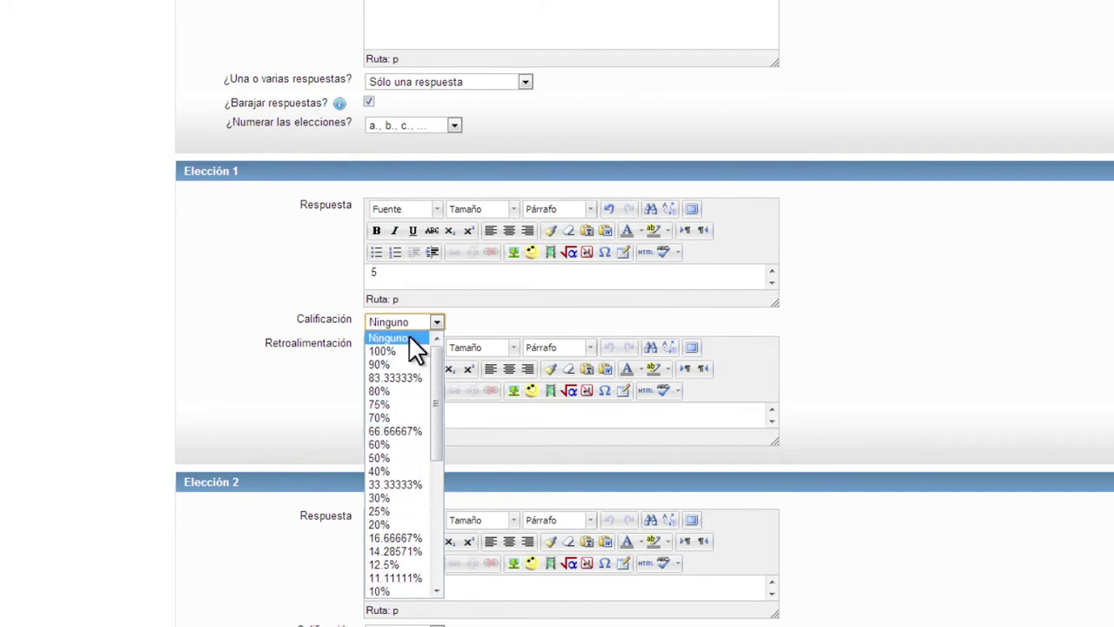
{"action": "left_click", "coordinate": [416, 273]}
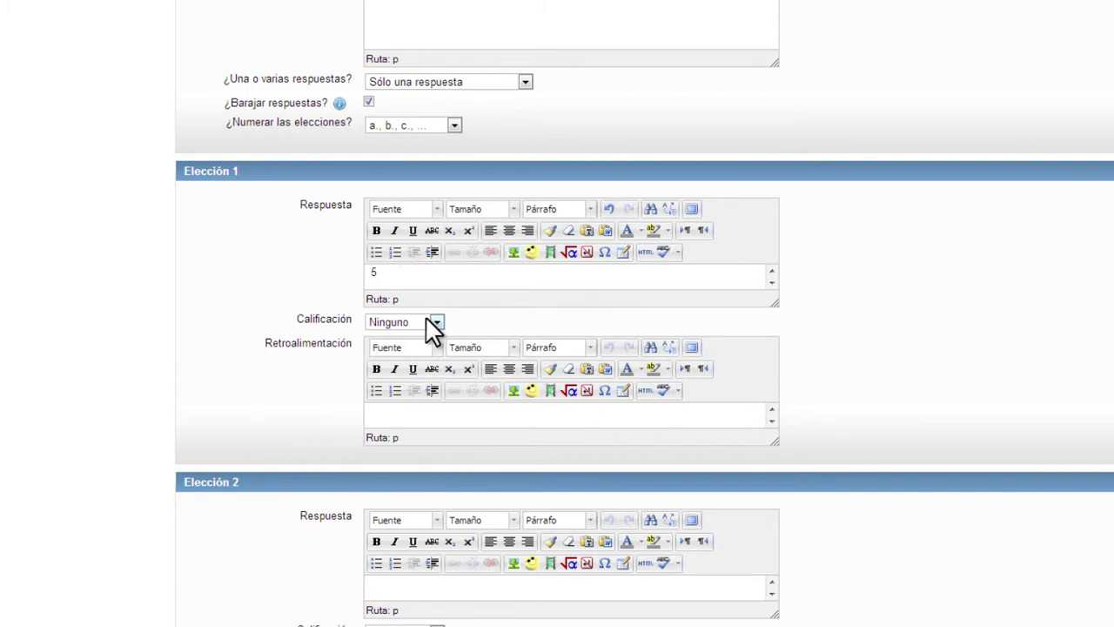
{"action": "left_click", "coordinate": [827, 399]}
Step: Enter 20 as the answer of Elección 2 and 12 as the answer of Elección 3
{"action": "scroll", "coordinate": [825, 399], "scroll_direction": "down", "scroll_amount": 2}
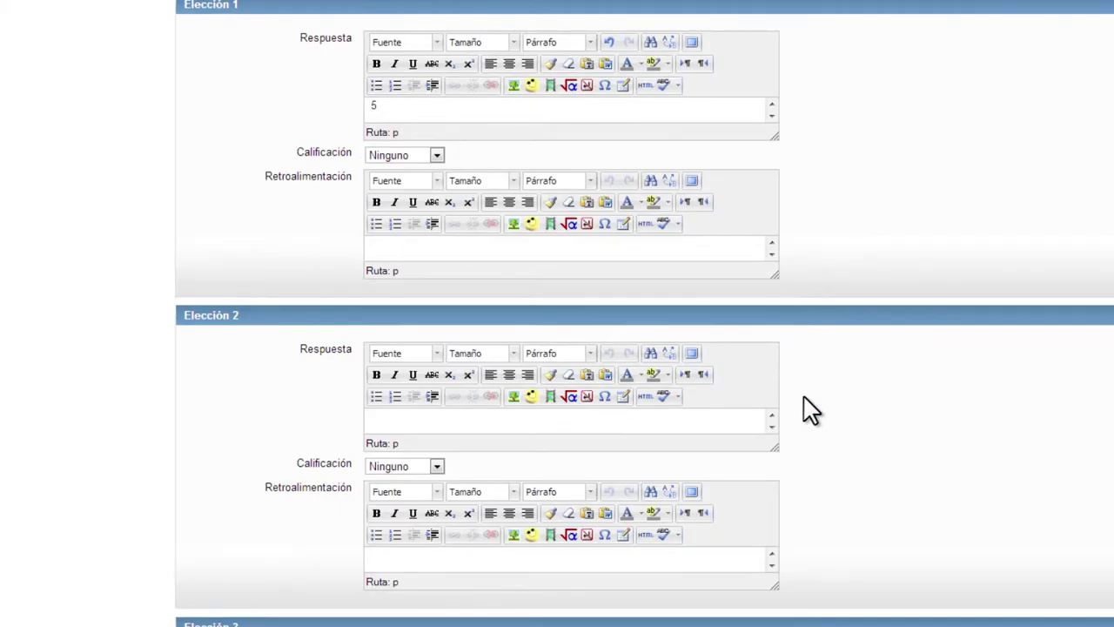
{"action": "left_click", "coordinate": [510, 424]}
{"action": "type", "text": "20"}
{"action": "left_click", "coordinate": [836, 412]}
{"action": "scroll", "coordinate": [840, 418], "scroll_direction": "down", "scroll_amount": 2}
{"action": "scroll", "coordinate": [840, 418], "scroll_direction": "down", "scroll_amount": 3}
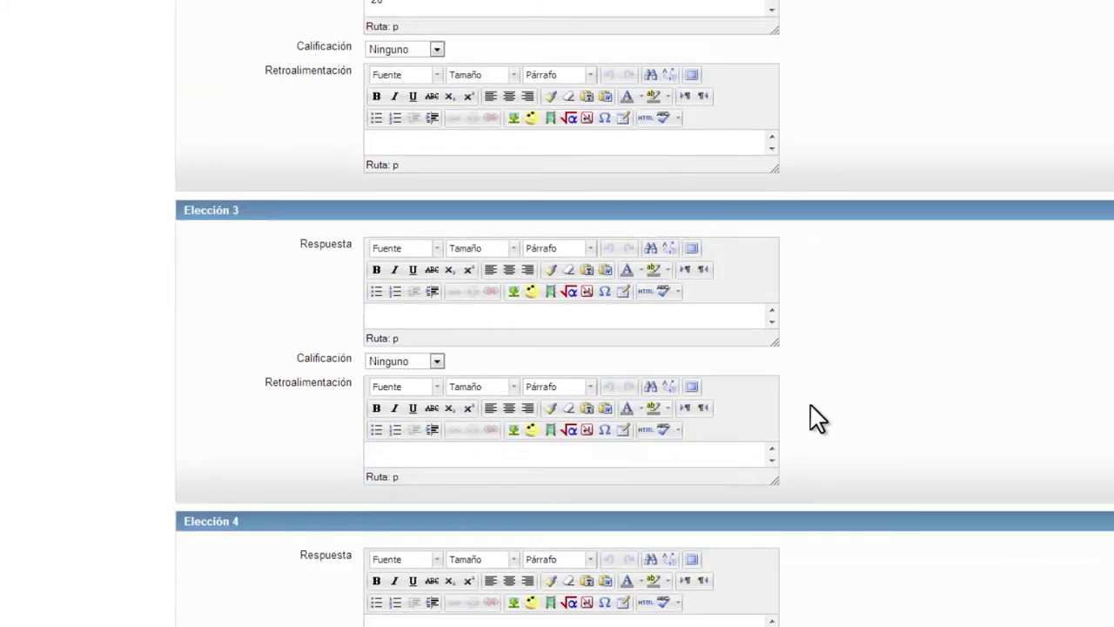
{"action": "left_click", "coordinate": [515, 315]}
{"action": "type", "text": "12"}
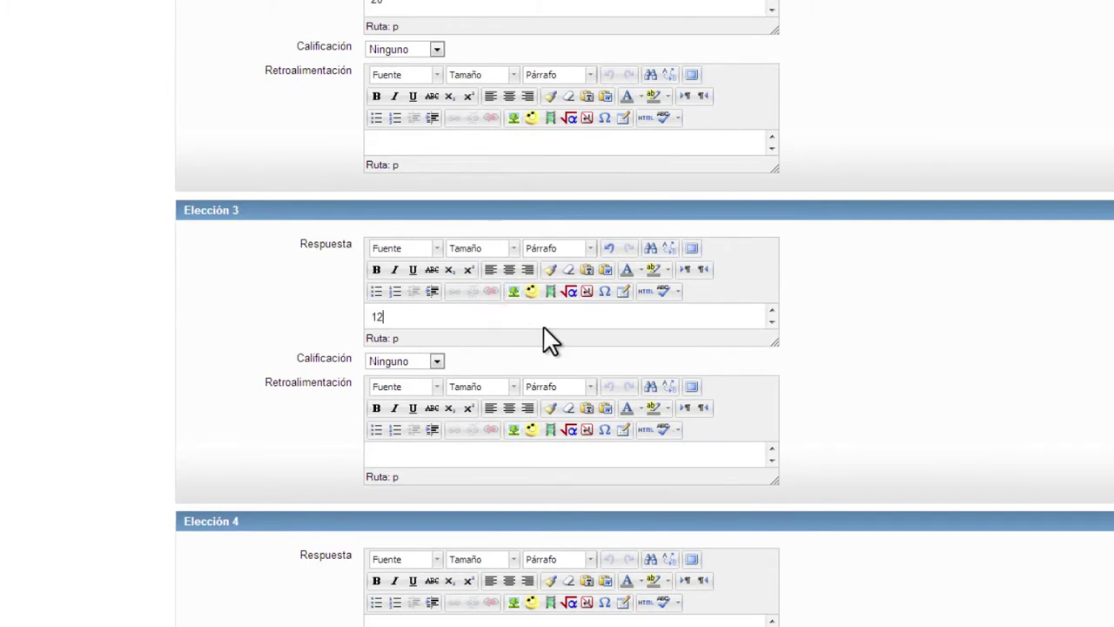
Step: Enter 11 as the answer of Elección 4 and set its grade to 100%
{"action": "scroll", "coordinate": [560, 344], "scroll_direction": "down", "scroll_amount": 3}
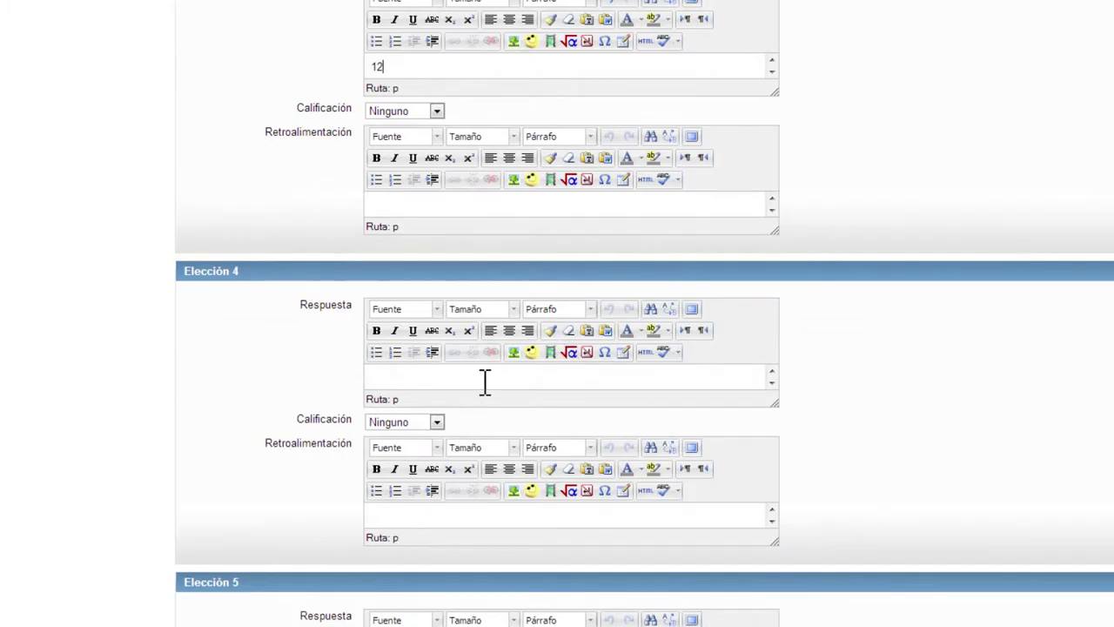
{"action": "left_click", "coordinate": [479, 378]}
{"action": "type", "text": "11"}
{"action": "left_click", "coordinate": [437, 422]}
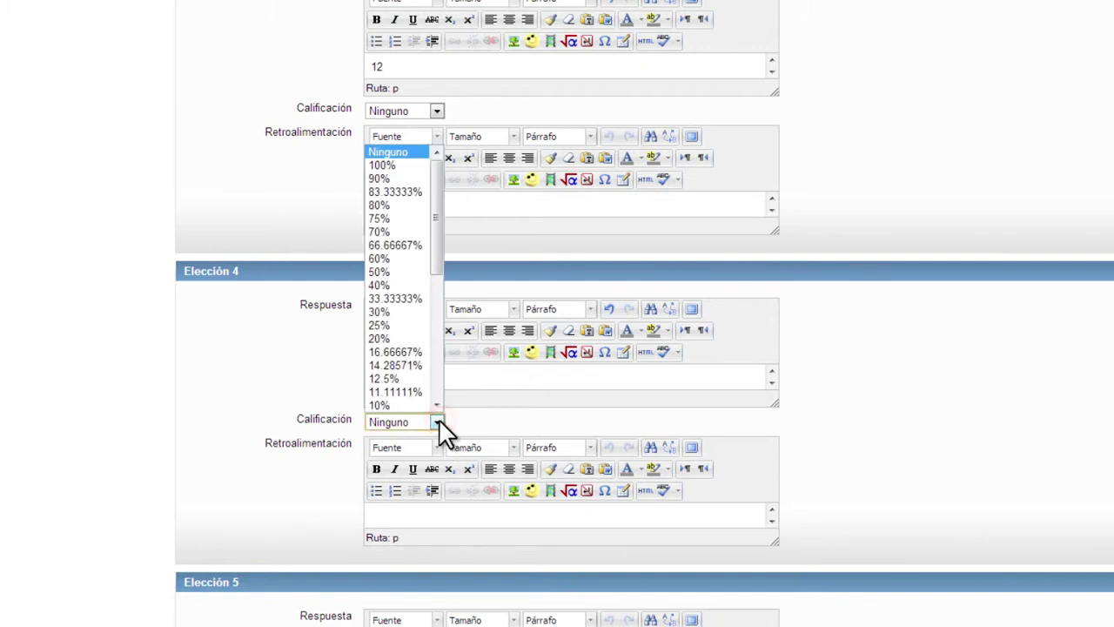
{"action": "left_click", "coordinate": [403, 165]}
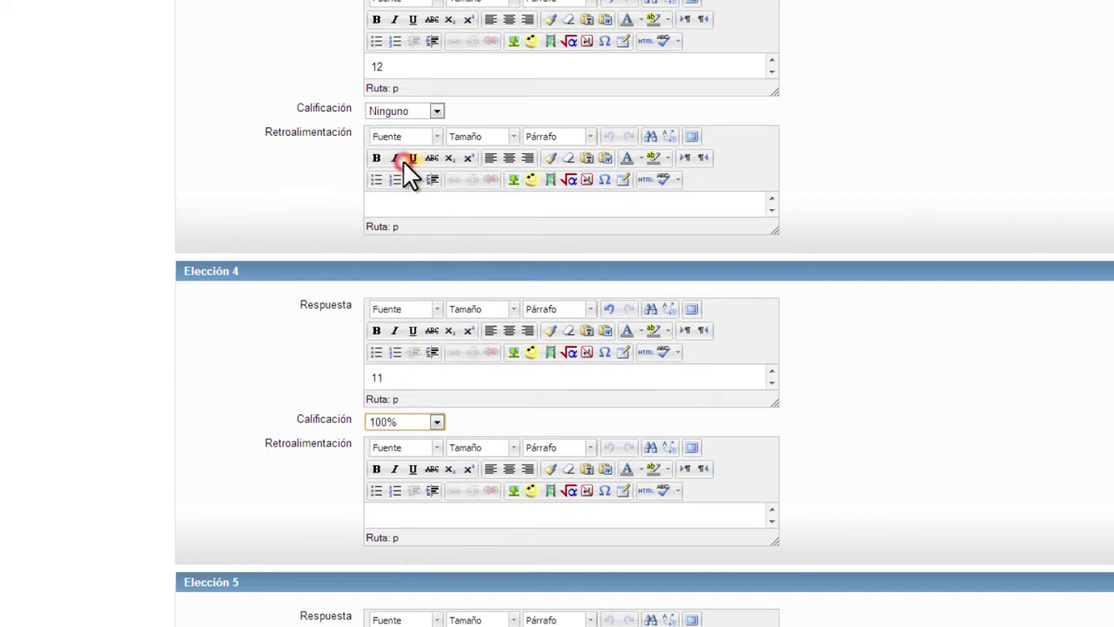
{"action": "left_click", "coordinate": [833, 396]}
Step: Examine the combined feedback fields and the penalty percentages offered for each incorrect attempt
{"action": "scroll", "coordinate": [839, 405], "scroll_direction": "down", "scroll_amount": 1}
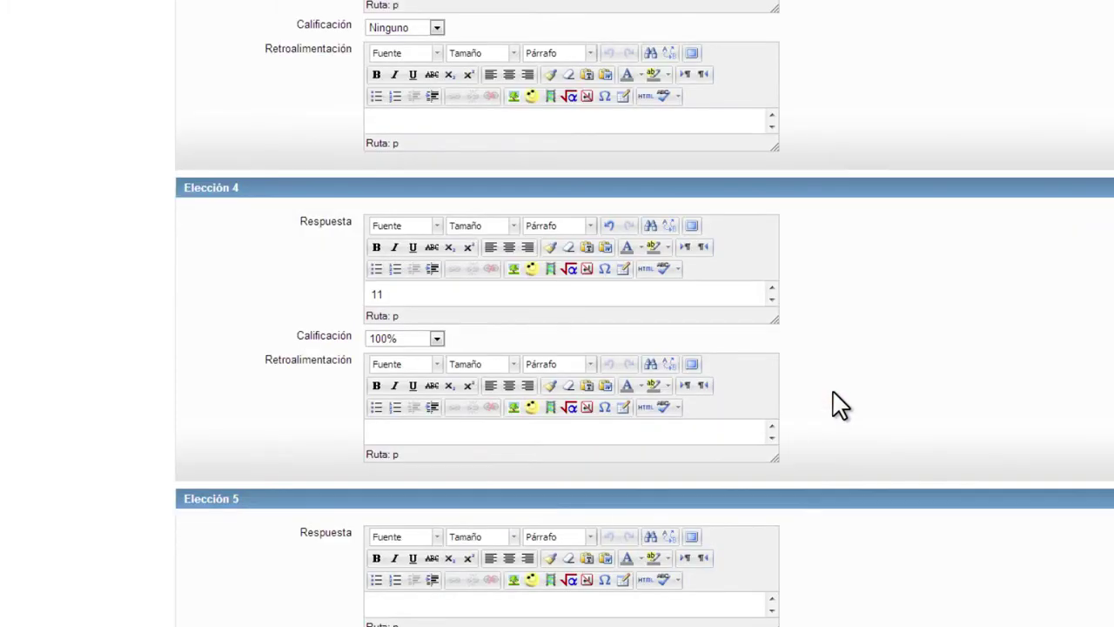
{"action": "scroll", "coordinate": [838, 405], "scroll_direction": "down", "scroll_amount": 3}
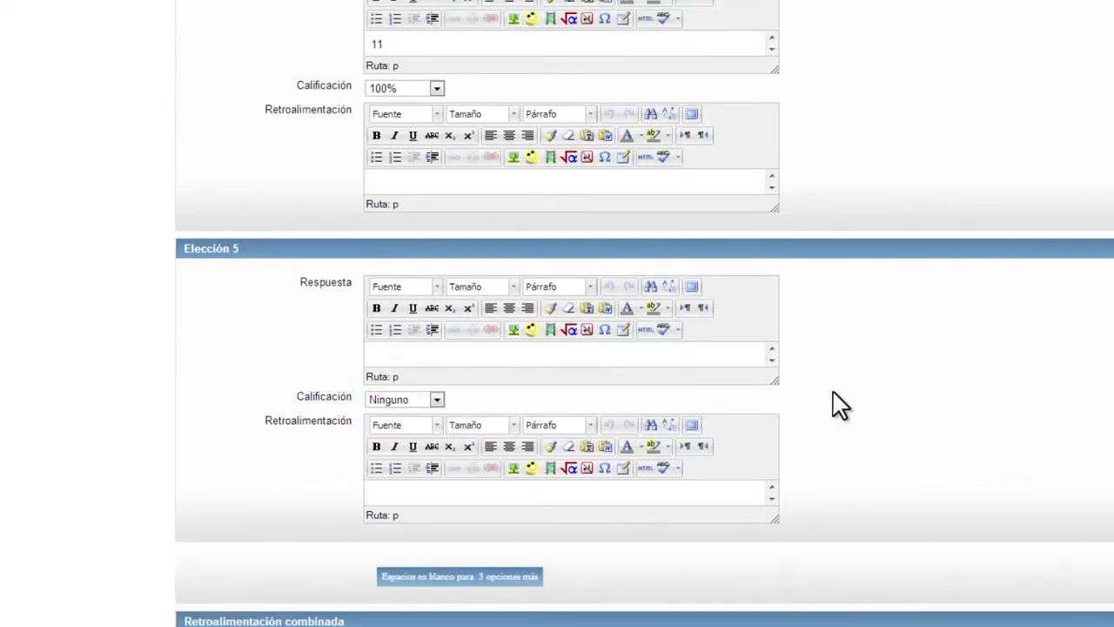
{"action": "scroll", "coordinate": [838, 405], "scroll_direction": "down", "scroll_amount": 5}
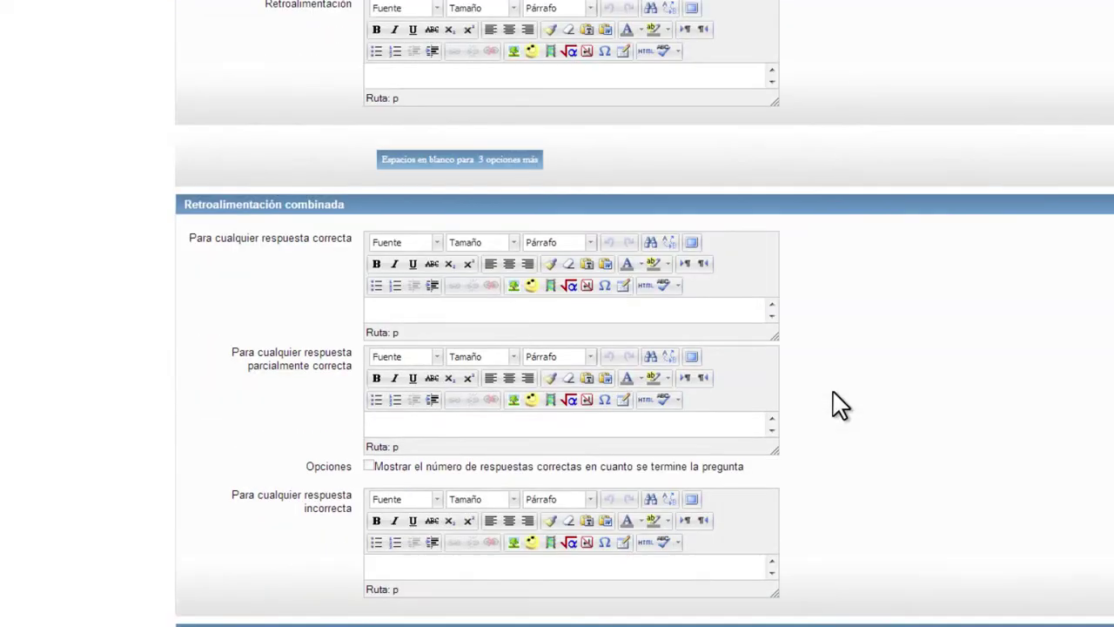
{"action": "scroll", "coordinate": [838, 405], "scroll_direction": "down", "scroll_amount": 1}
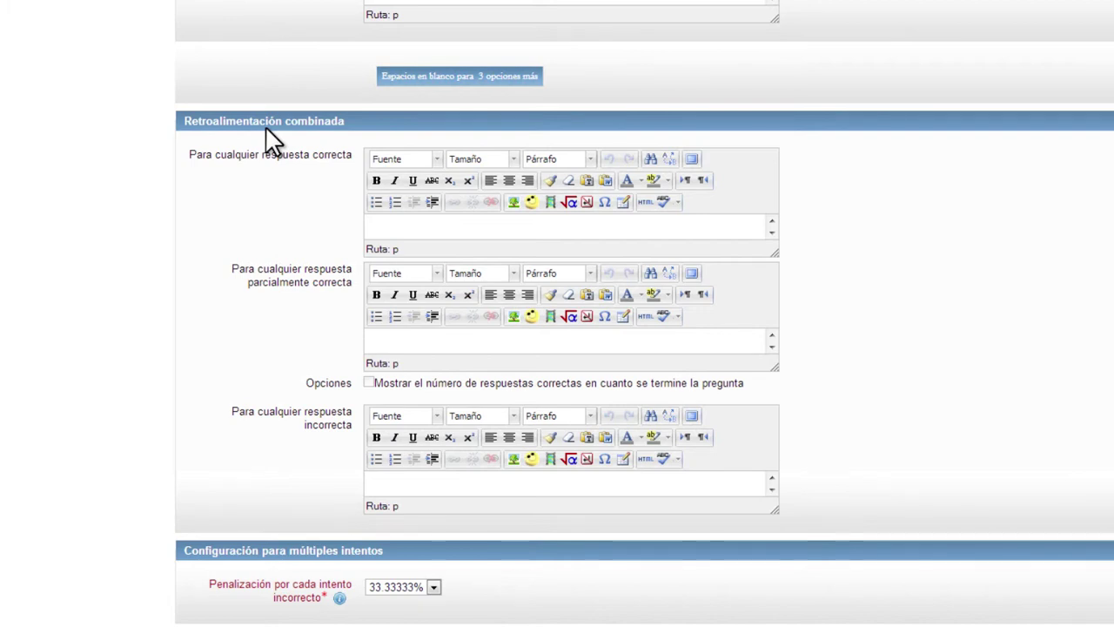
{"action": "left_click", "coordinate": [412, 227]}
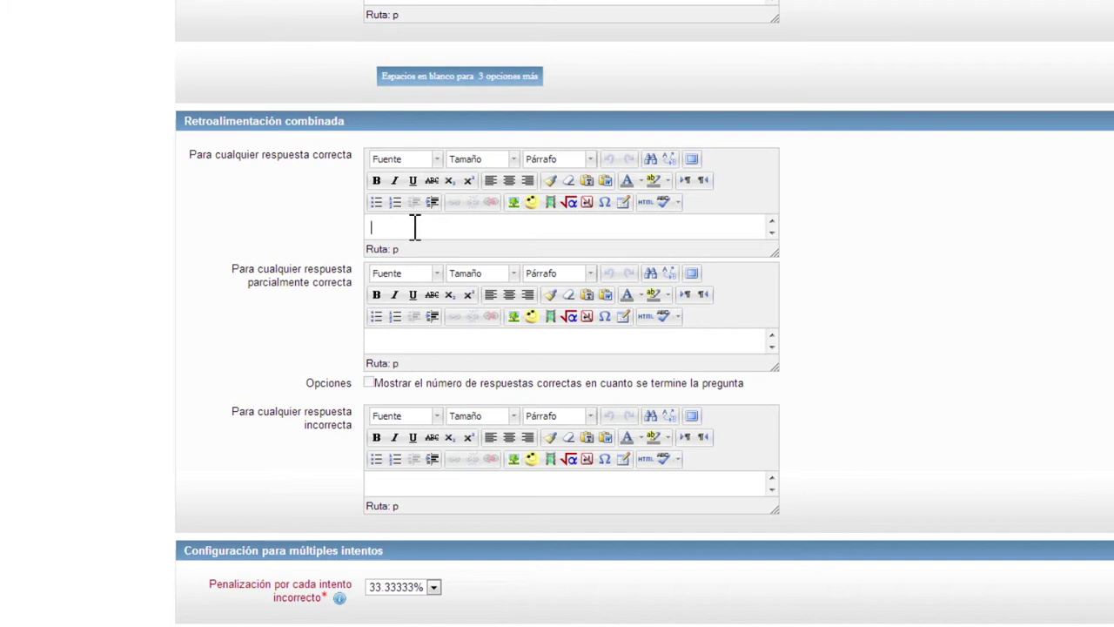
{"action": "left_click", "coordinate": [438, 341]}
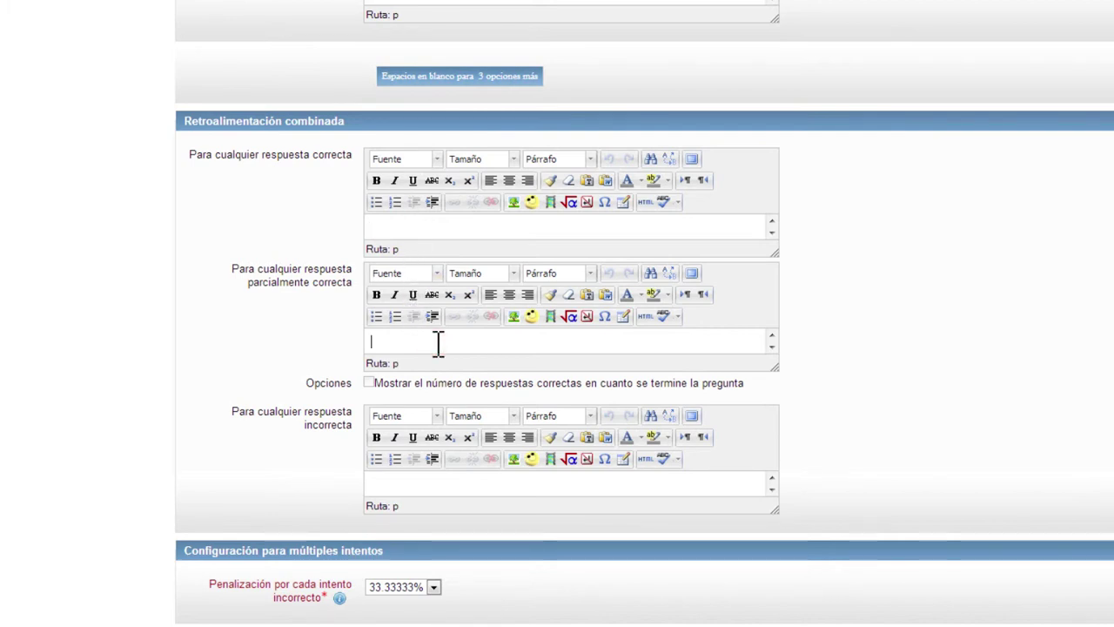
{"action": "left_click", "coordinate": [453, 480]}
{"action": "scroll", "coordinate": [589, 429], "scroll_direction": "down", "scroll_amount": 3}
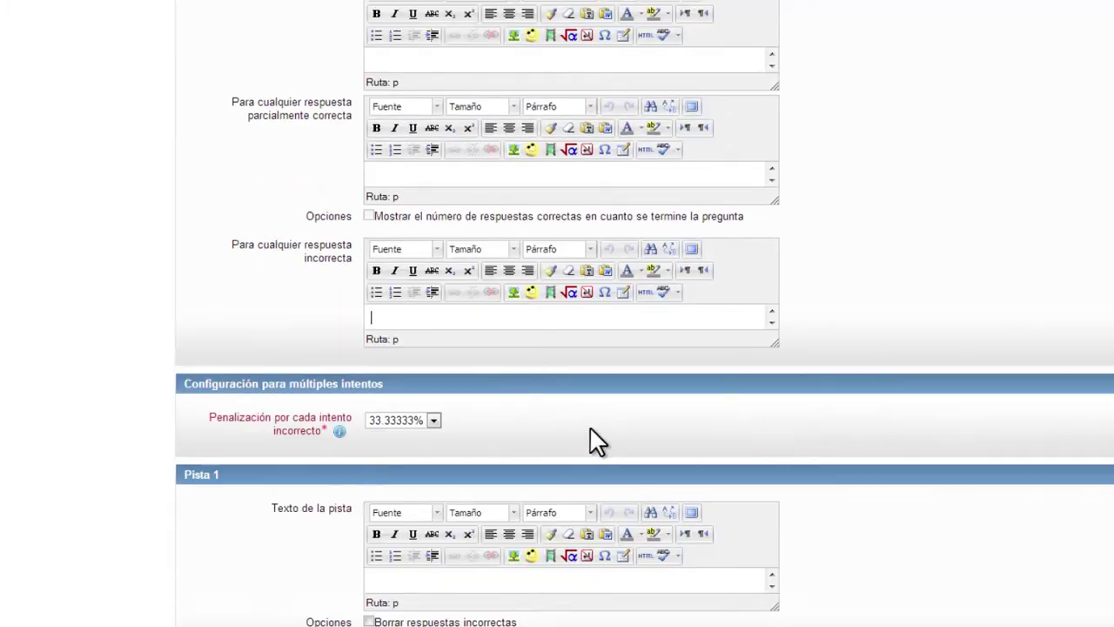
{"action": "scroll", "coordinate": [591, 435], "scroll_direction": "down", "scroll_amount": 1}
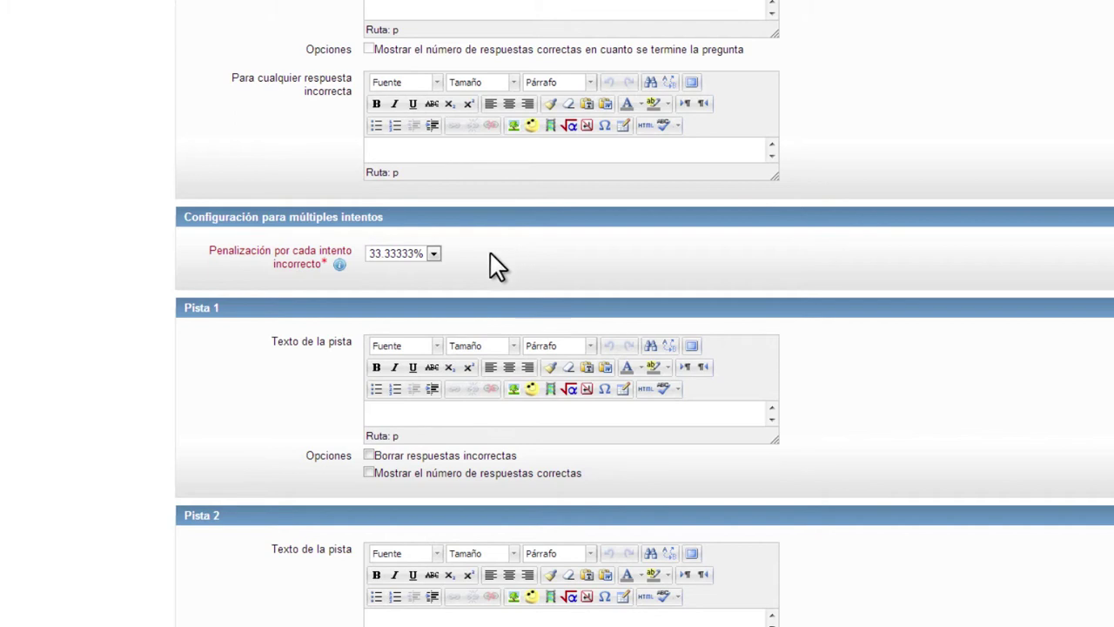
{"action": "left_click", "coordinate": [433, 254]}
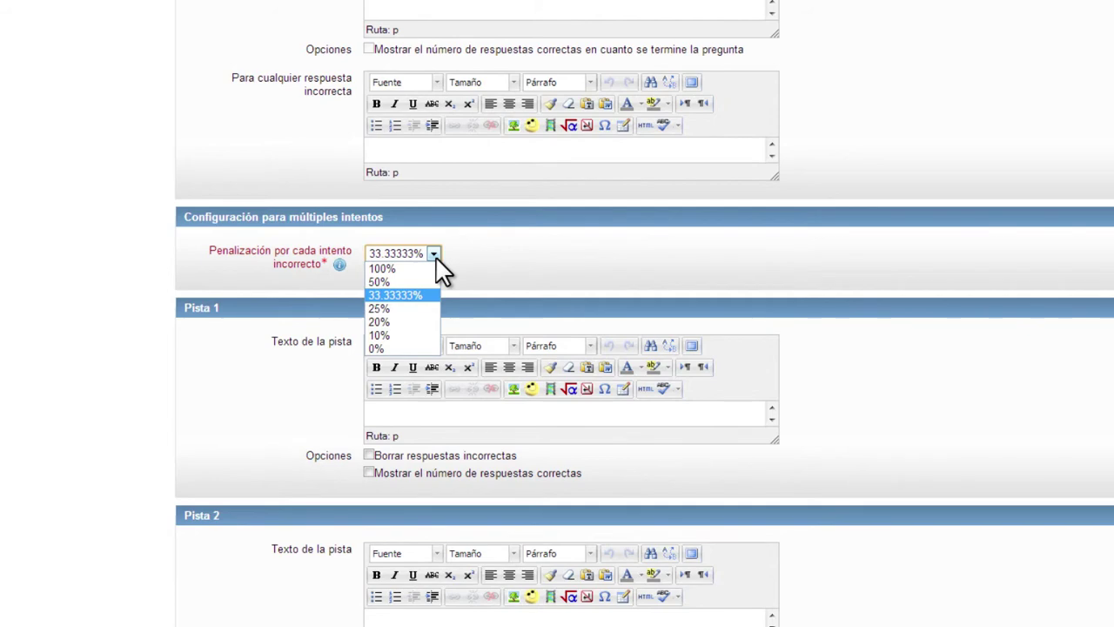
{"action": "left_click", "coordinate": [473, 253]}
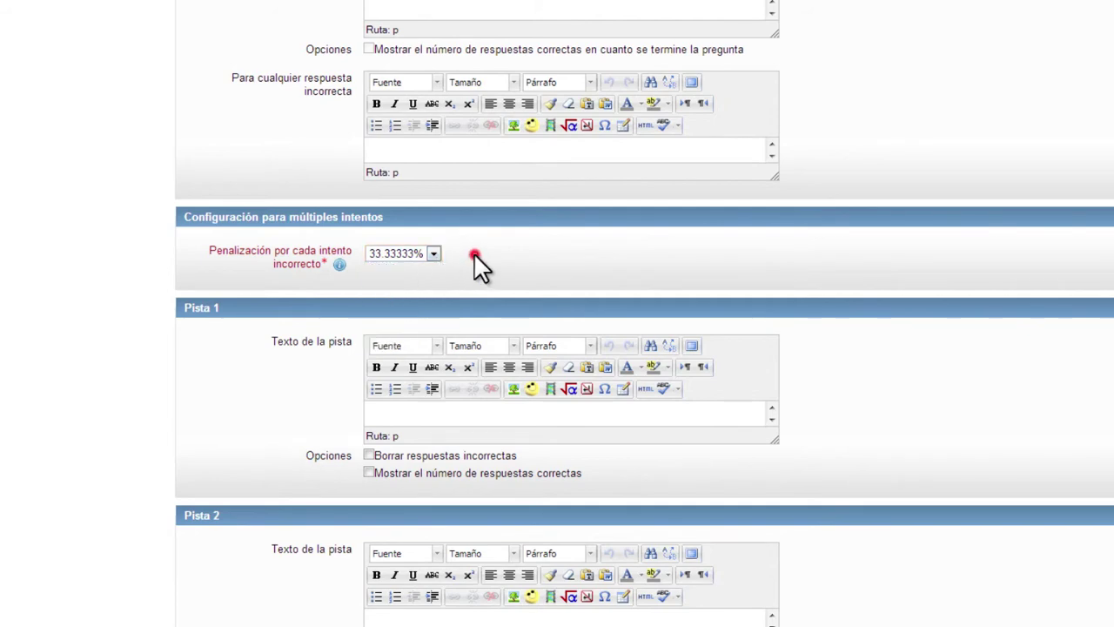
Step: Save the new multiple-choice question
{"action": "scroll", "coordinate": [664, 237], "scroll_direction": "down", "scroll_amount": 3}
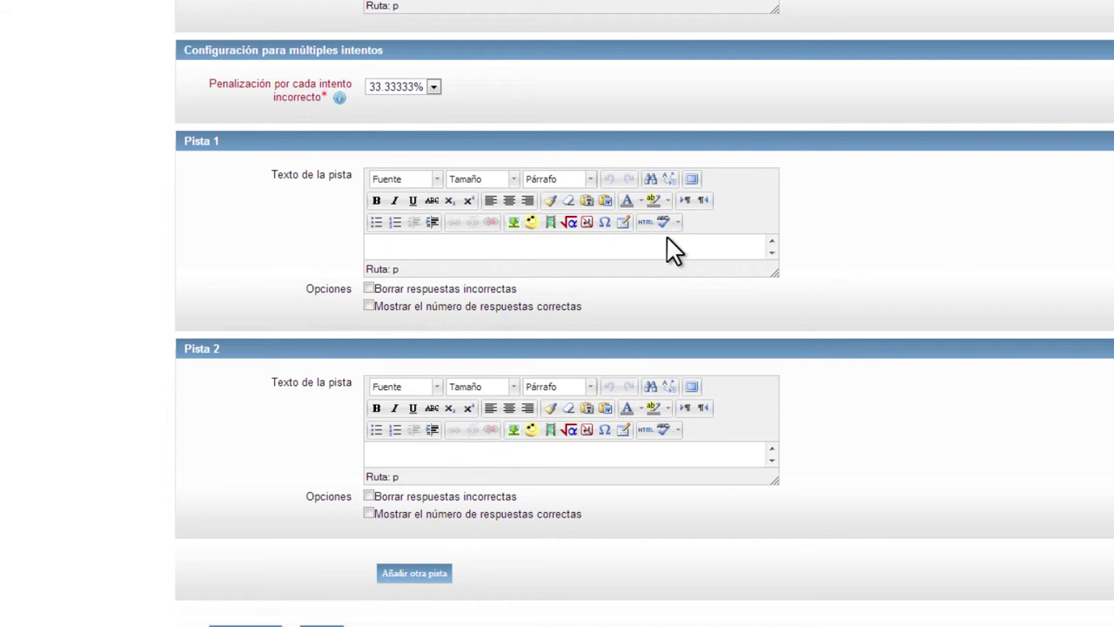
{"action": "scroll", "coordinate": [675, 250], "scroll_direction": "down", "scroll_amount": 1}
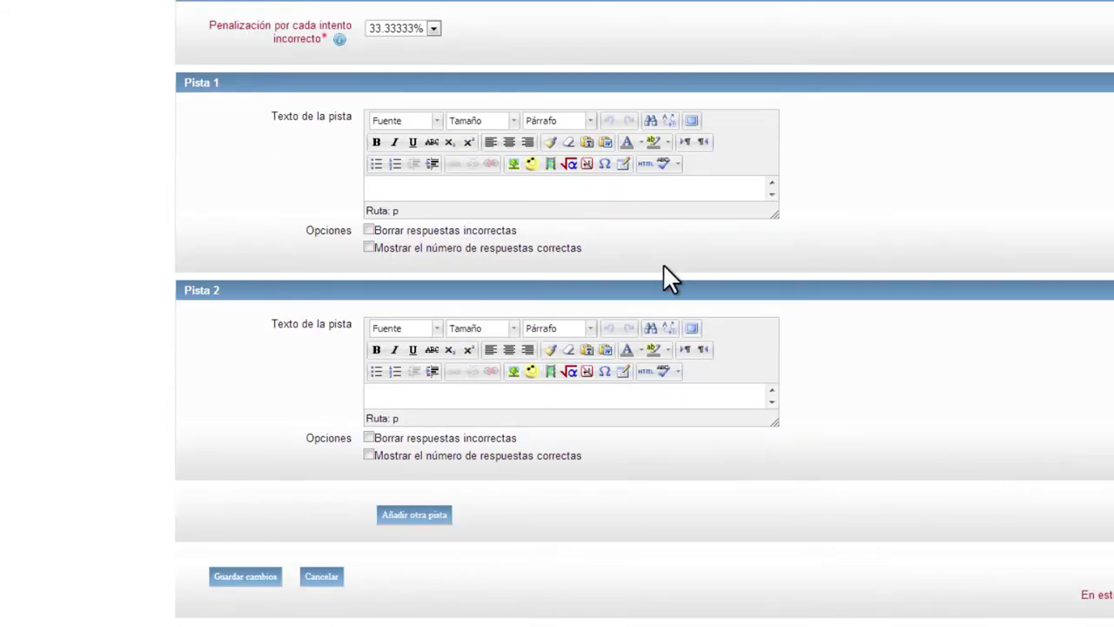
{"action": "left_click", "coordinate": [235, 580]}
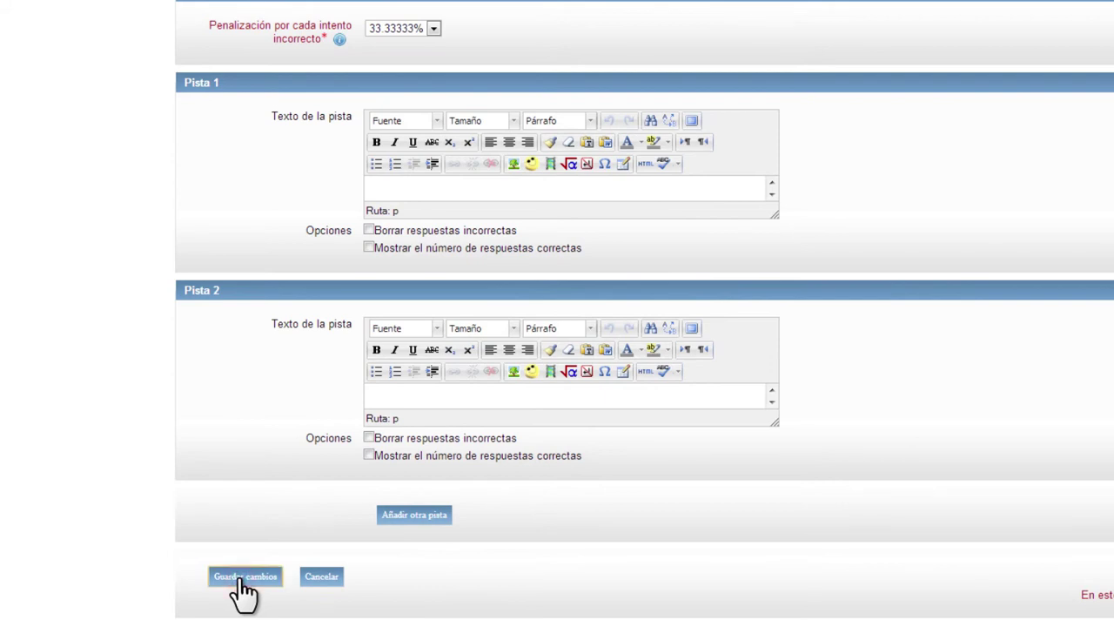